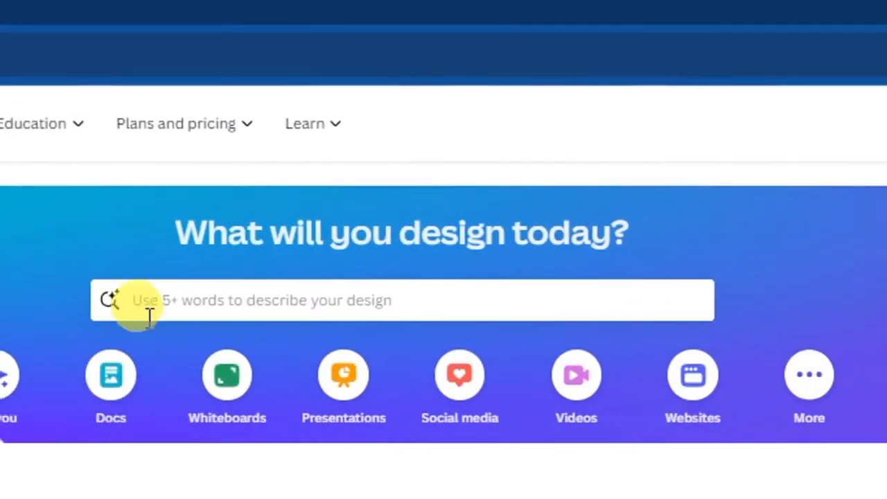
# - Search the Canva templates for "youtube thumbnails"
pyautogui.click(7, 303)
pyautogui.write('youtube thumbnail')
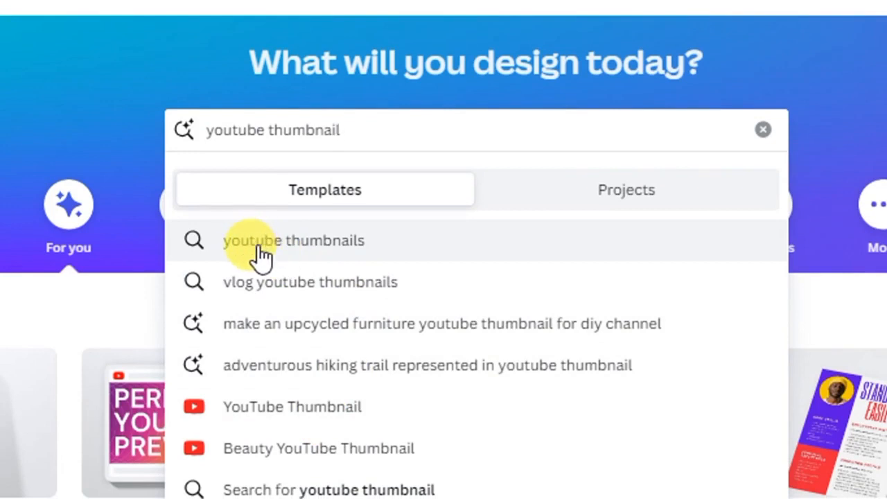
pyautogui.click(293, 244)
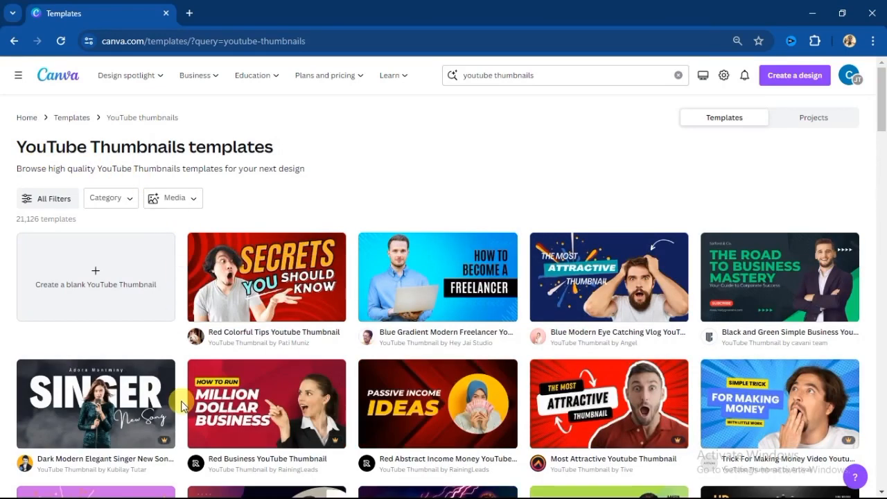
# - Browse the YouTube thumbnail templates to compare the available designs
pyautogui.scroll(-1, 183, 403)
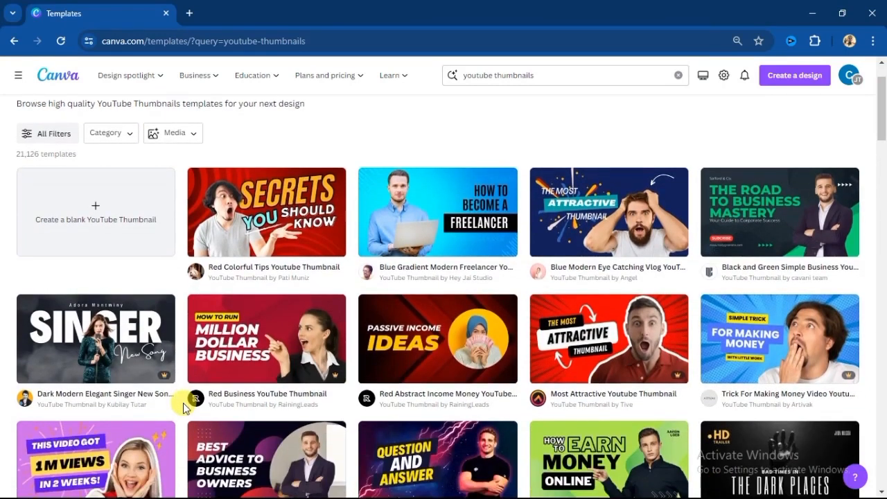
pyautogui.scroll(1, 184, 389)
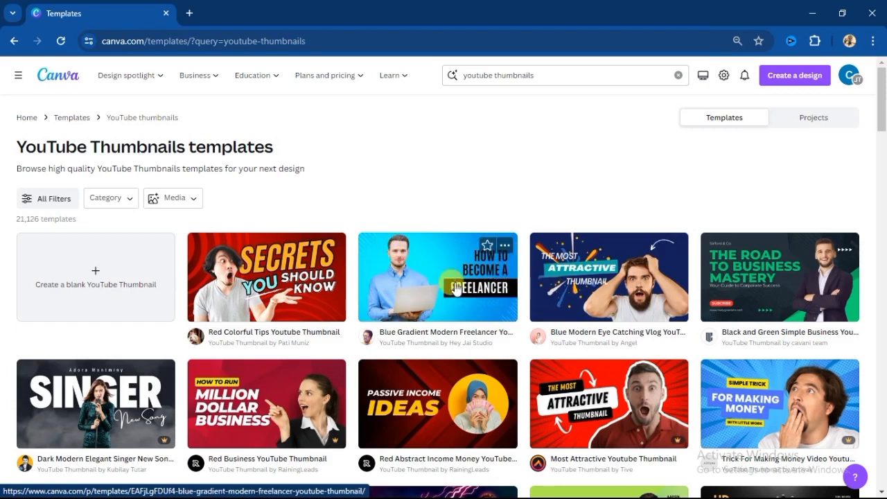
pyautogui.scroll(-5, 270, 343)
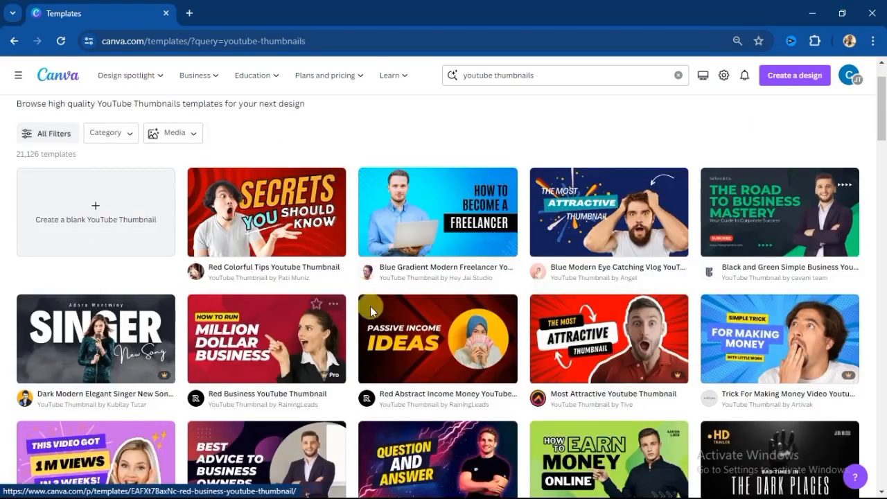
pyautogui.scroll(-8, 483, 290)
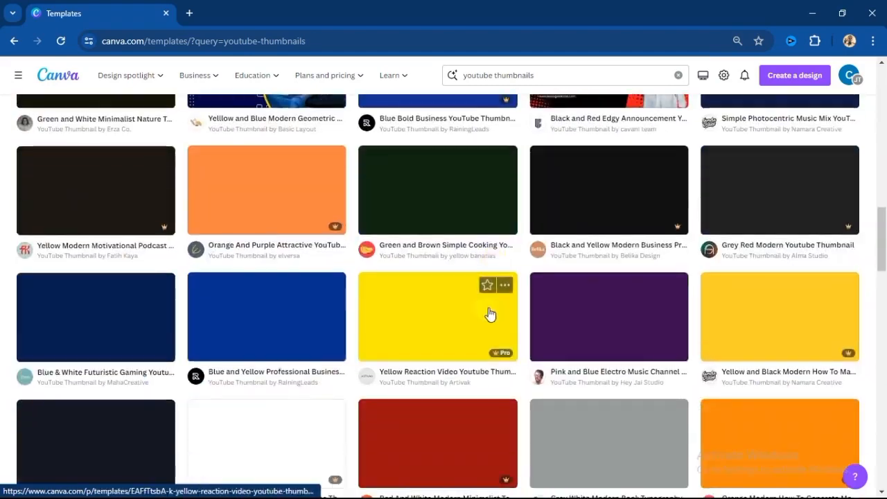
pyautogui.scroll(-6, 452, 313)
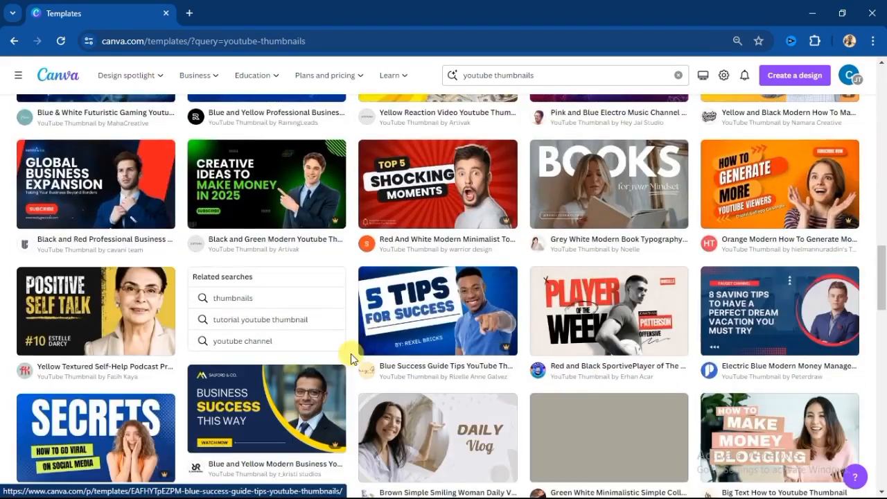
pyautogui.scroll(-10, 350, 357)
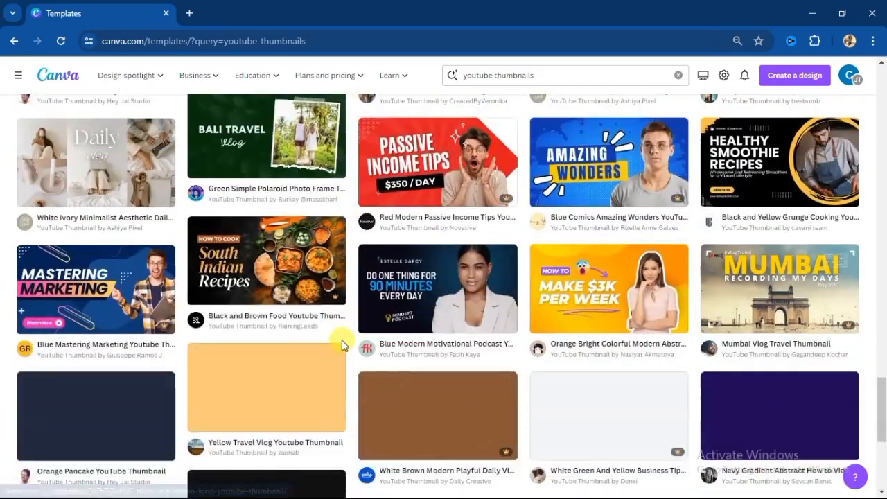
pyautogui.scroll(8, 343, 343)
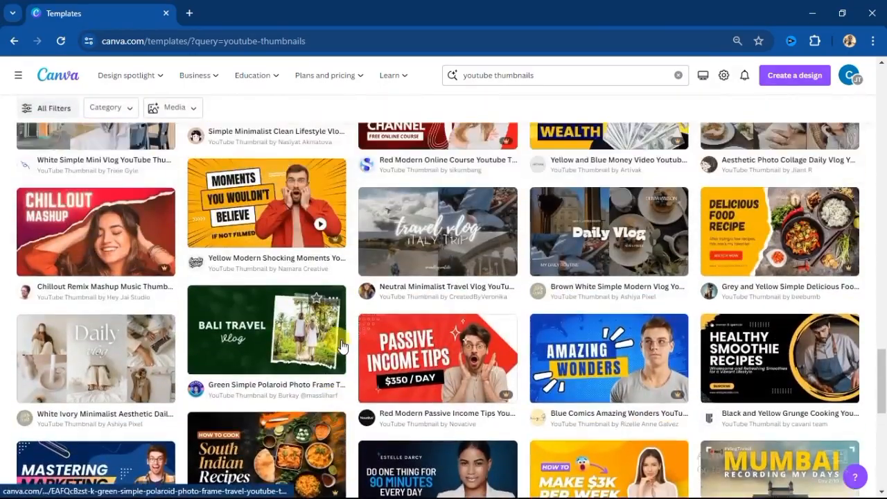
pyautogui.scroll(10, 348, 330)
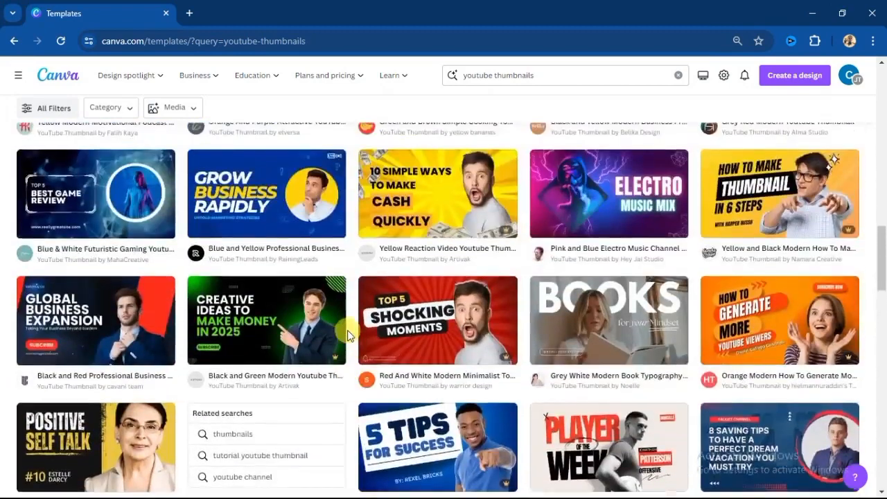
pyautogui.scroll(4, 348, 335)
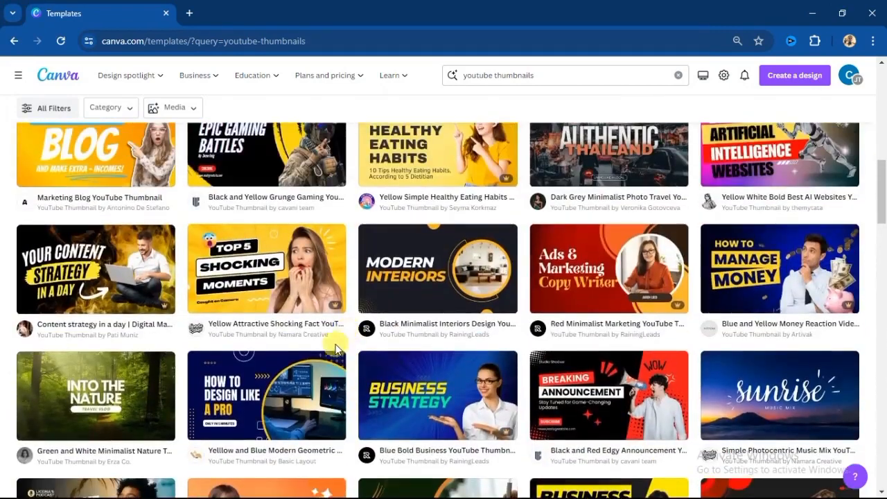
pyautogui.scroll(5, 353, 340)
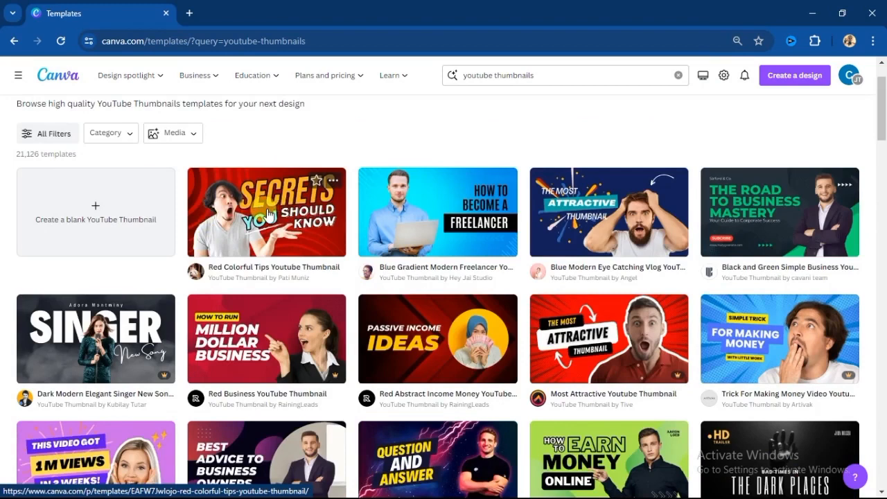
# - Choose the Red Colorful Tips Youtube Thumbnail template and open it for customizing
pyautogui.click(269, 215)
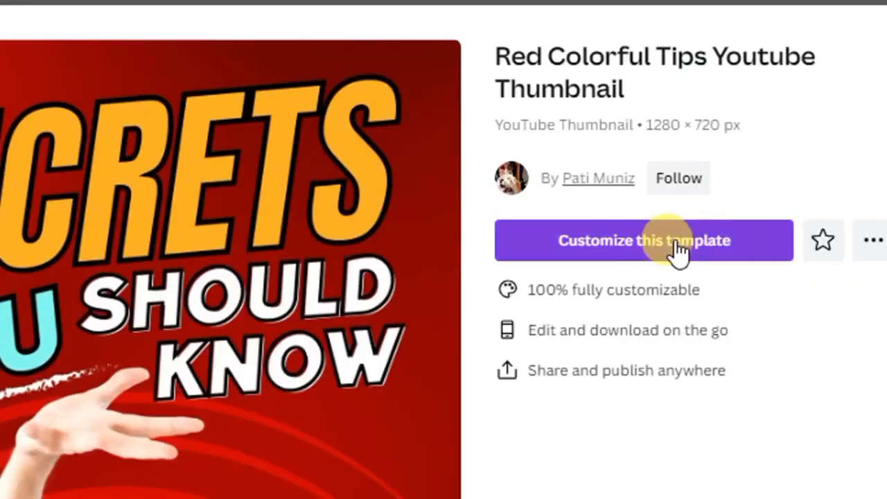
pyautogui.click(616, 249)
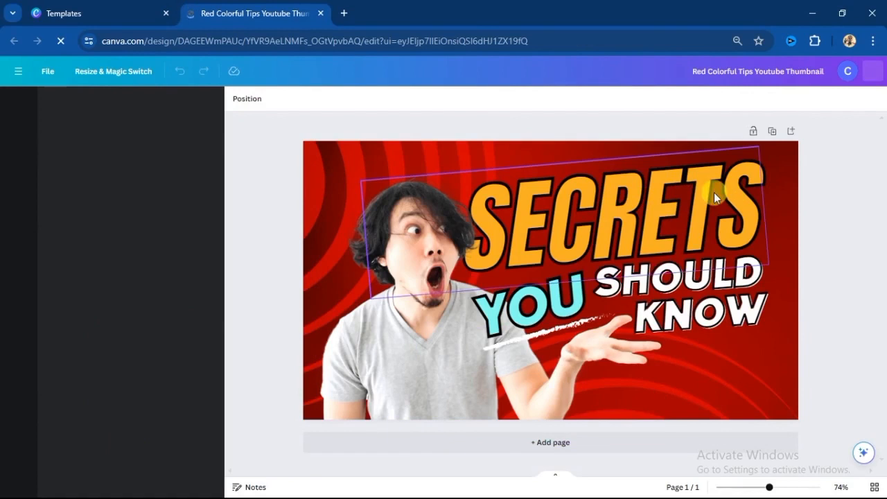
pyautogui.click(714, 190)
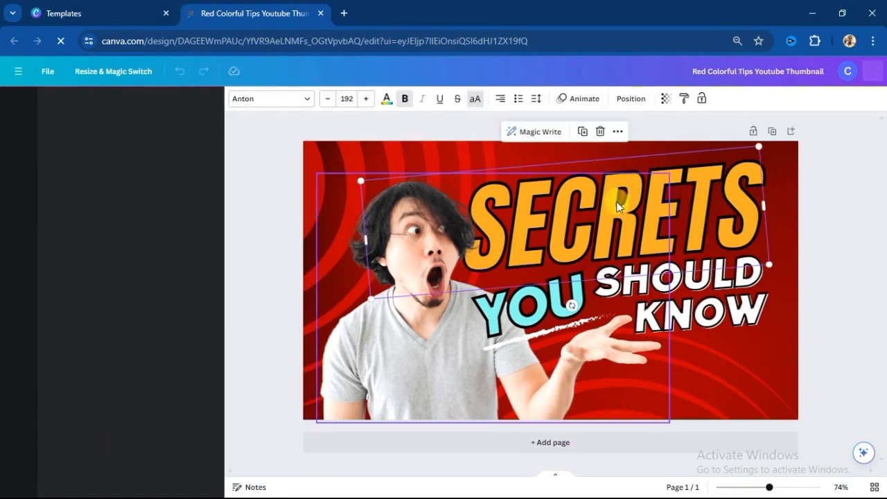
pyautogui.click(728, 340)
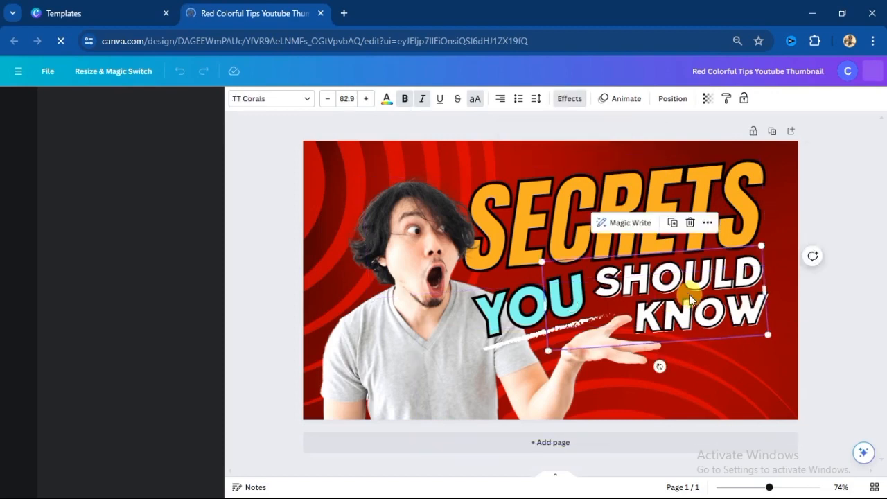
pyautogui.click(394, 282)
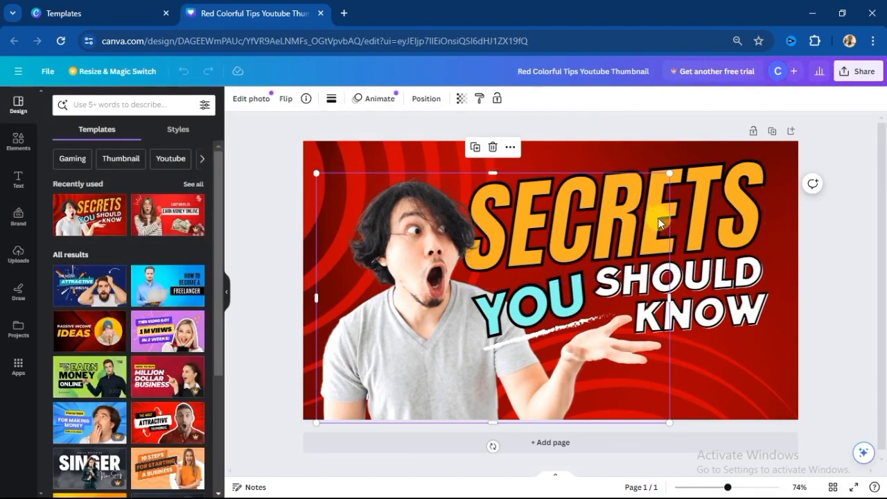
# - Replace the orange SECRETS heading text with "ADD VIDEO"
pyautogui.click(706, 208)
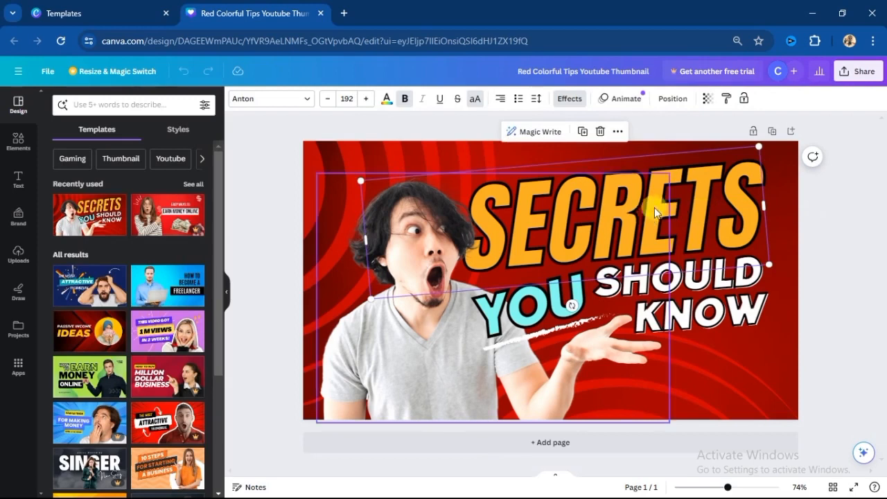
pyautogui.doubleClick(748, 203)
pyautogui.press('BackSpace')
pyautogui.write('ADD VIDEO')
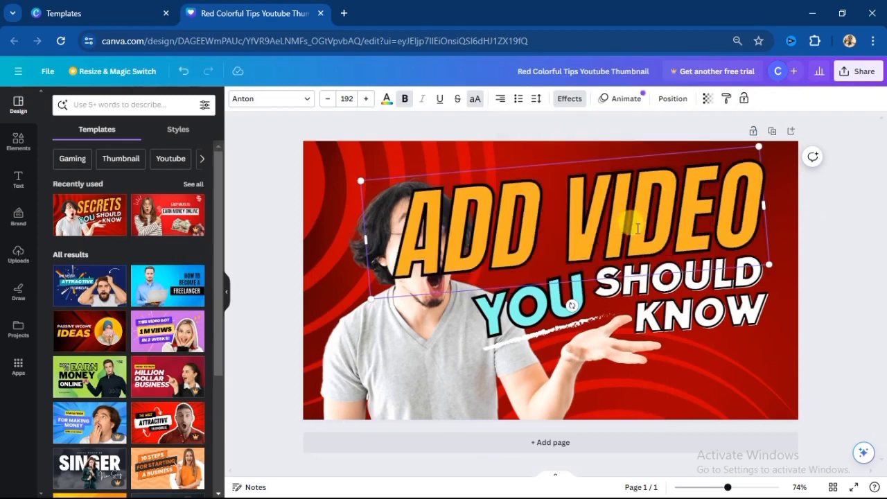
# - Shrink the ADD VIDEO heading to about font size 134 and move it slightly upward, clear of the text below
pyautogui.moveTo(360, 179); pyautogui.dragTo(476, 201)
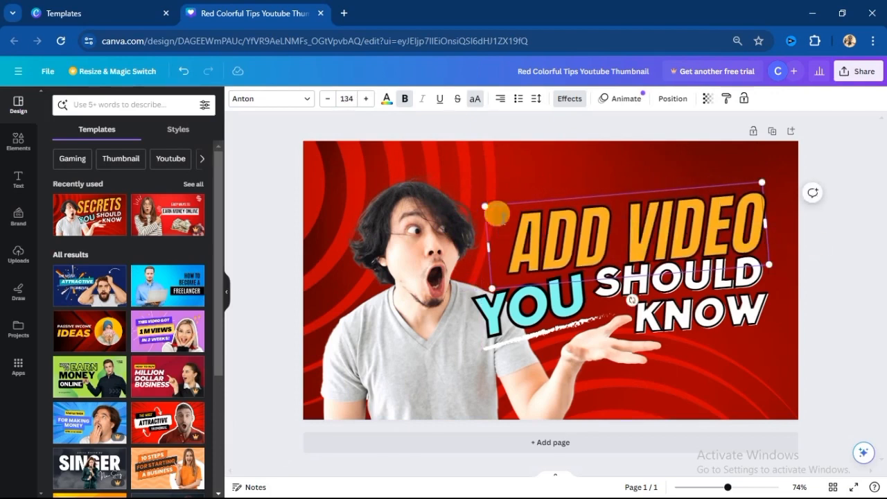
pyautogui.click(540, 168)
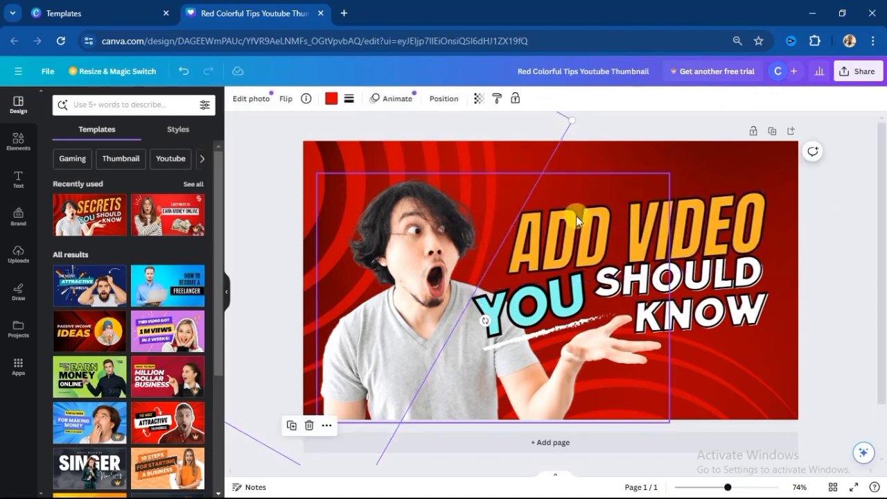
pyautogui.moveTo(683, 234); pyautogui.dragTo(676, 222)
# - Replace the white SHOULD KNOW text with "THUMBNAIL"
pyautogui.click(628, 291)
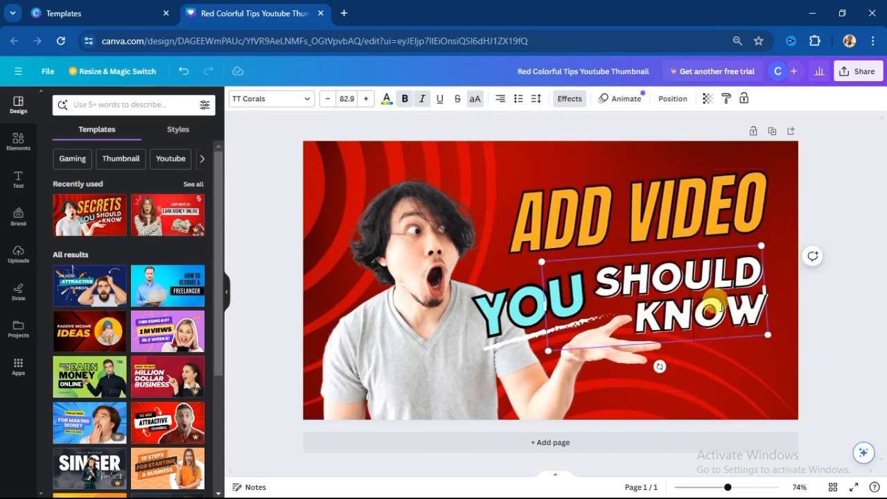
pyautogui.moveTo(752, 311); pyautogui.dragTo(585, 284)
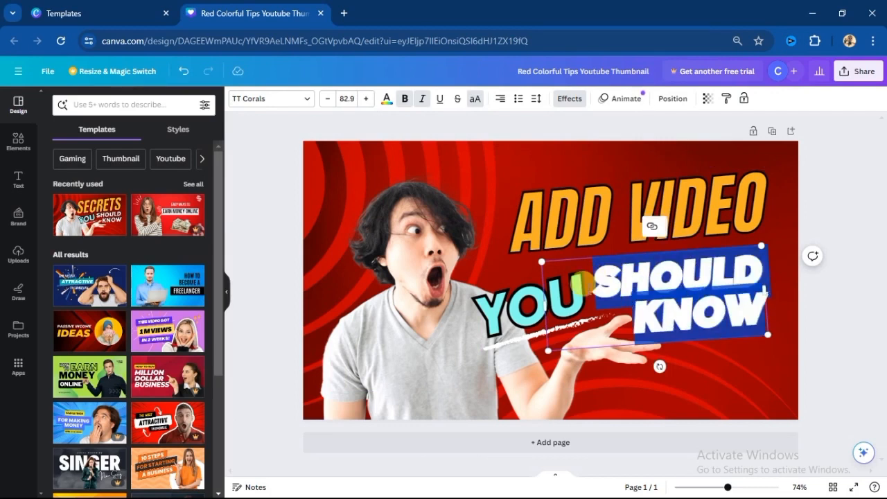
pyautogui.write('THUMBNAIL')
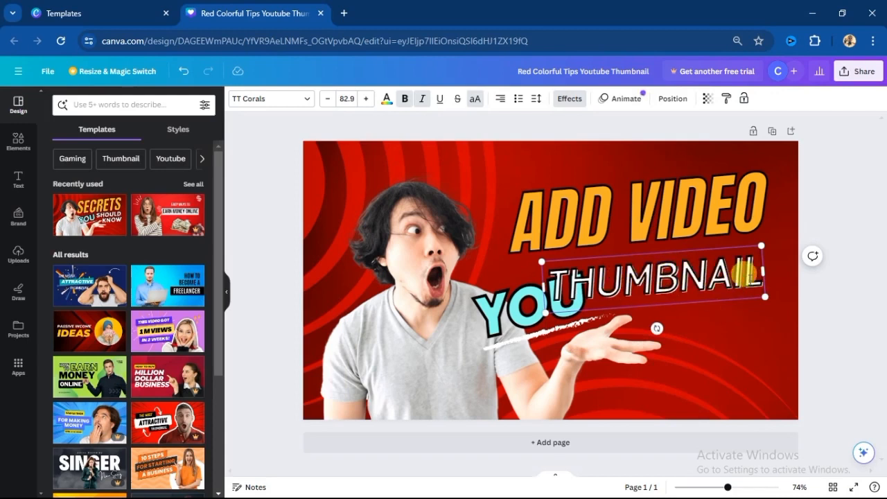
pyautogui.moveTo(763, 277); pyautogui.dragTo(680, 279)
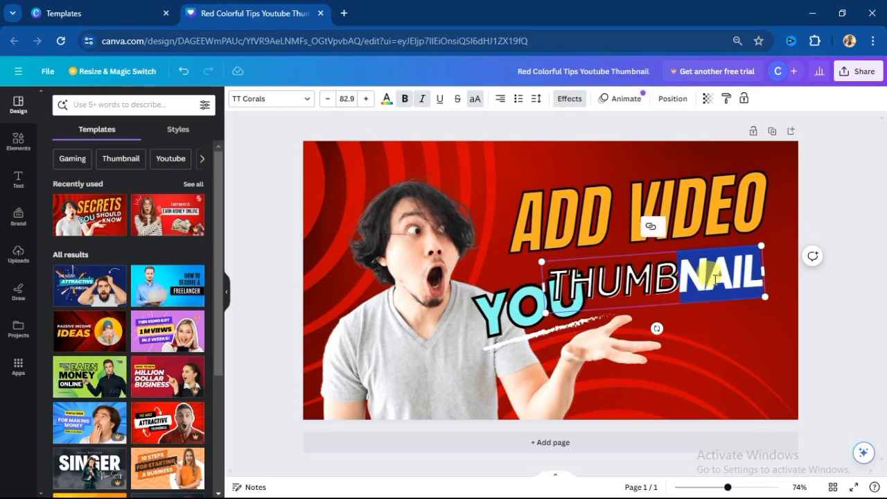
pyautogui.click(775, 276)
pyautogui.moveTo(754, 274); pyautogui.dragTo(671, 274)
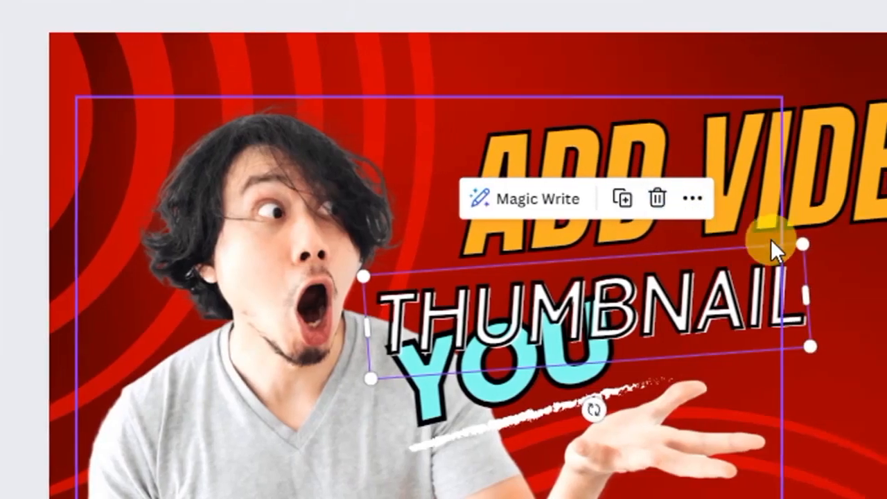
pyautogui.click(666, 292)
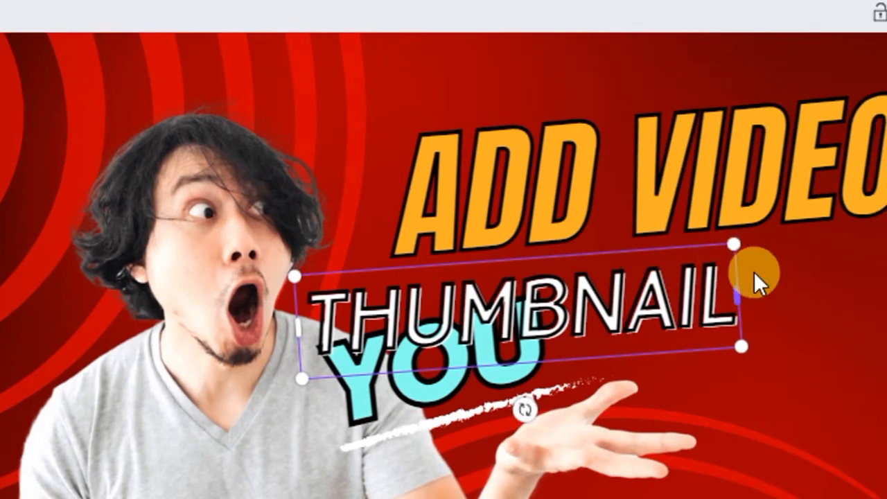
pyautogui.click(779, 292)
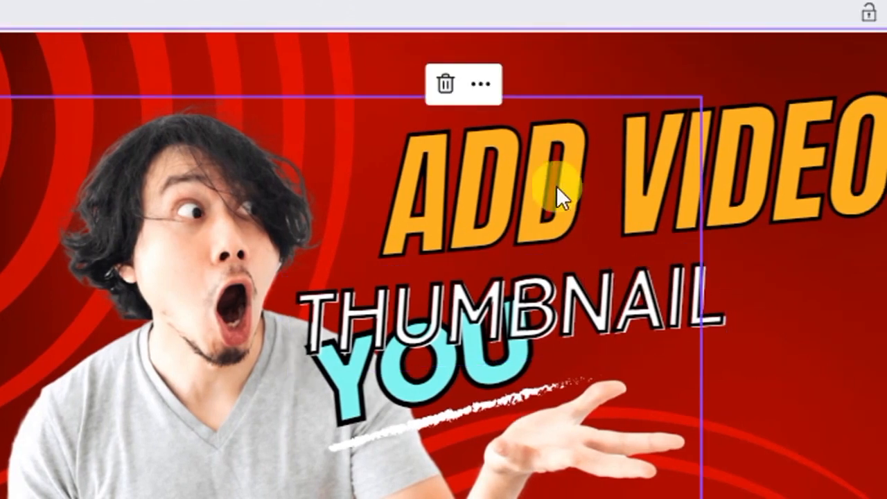
# - Delete the white text box below the ADD VIDEO heading
pyautogui.click(501, 299)
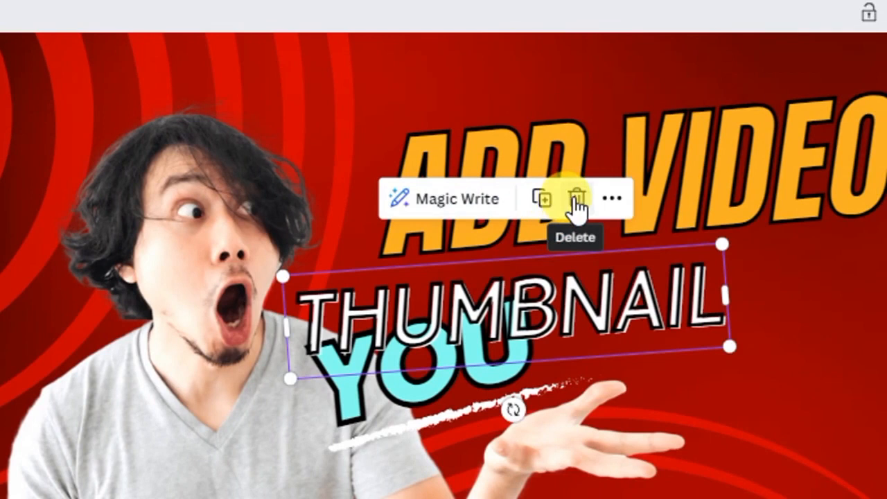
pyautogui.click(577, 200)
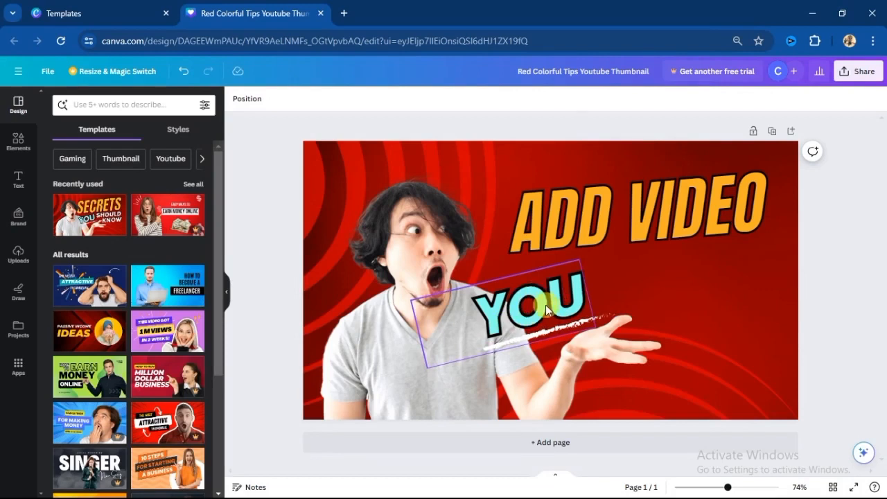
# - Replace the turquoise YOU text with "THUMBNAIL" and widen its text box so the word fits on one line
pyautogui.click(546, 310)
pyautogui.click(565, 307)
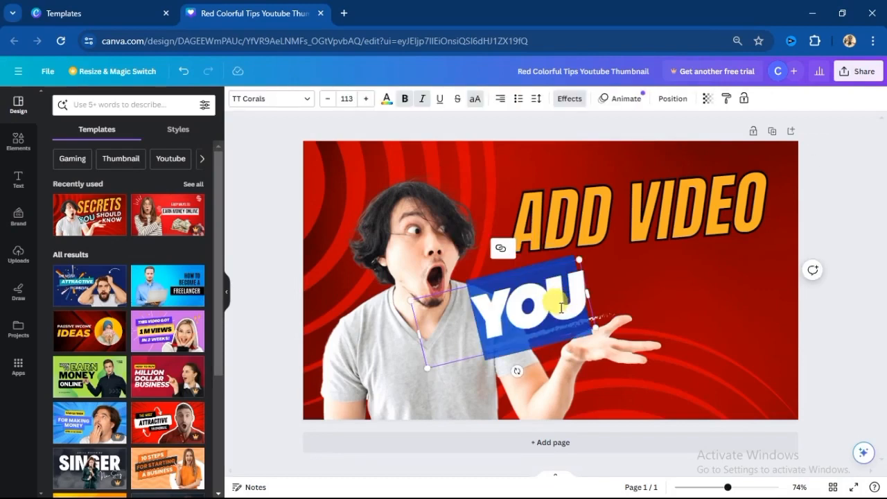
pyautogui.write('THA')
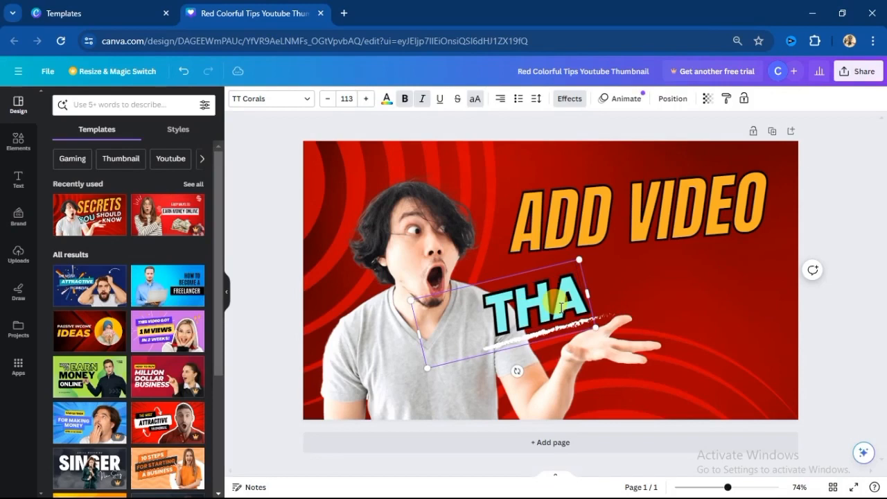
pyautogui.press('BackSpace')
pyautogui.write('U')
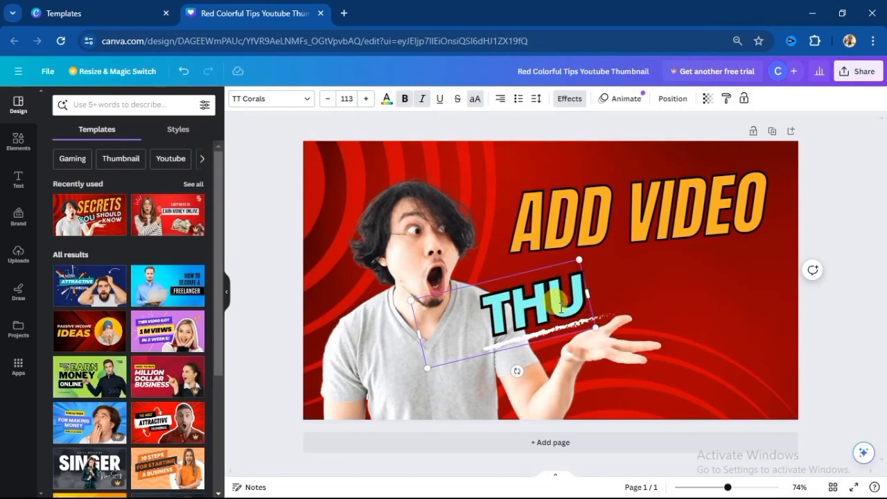
pyautogui.write('MBNAIL')
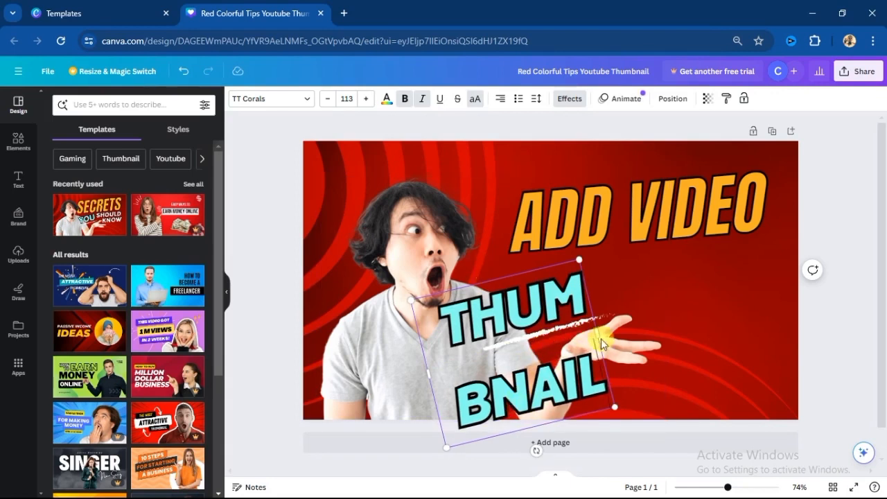
pyautogui.moveTo(599, 340); pyautogui.dragTo(714, 289)
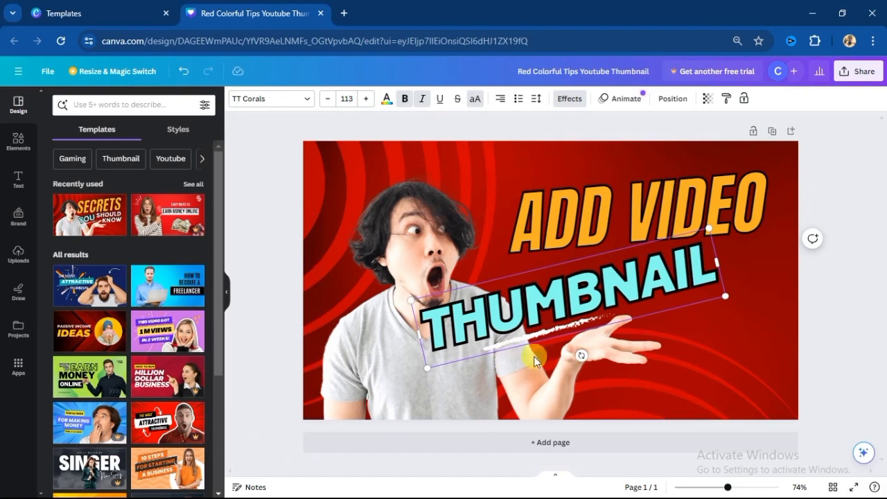
# - Rotate the turquoise THUMBNAIL text to match the tilt of ADD VIDEO and move it directly beneath that heading
pyautogui.moveTo(581, 358)
pyautogui.mouseDown()
pyautogui.moveTo(552, 354)
pyautogui.moveTo(568, 353)
pyautogui.mouseUp()
pyautogui.click(608, 303)
pyautogui.moveTo(481, 301); pyautogui.dragTo(617, 304)
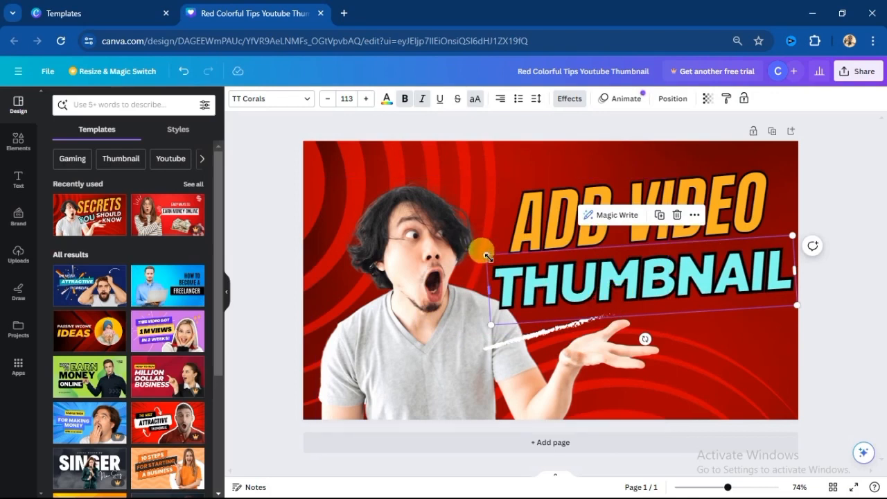
# - Shrink the THUMBNAIL text to about font size 96 and align it with the width and tilt of ADD VIDEO
pyautogui.moveTo(485, 253); pyautogui.dragTo(528, 263)
pyautogui.moveTo(719, 271)
pyautogui.mouseDown()
pyautogui.moveTo(724, 264)
pyautogui.moveTo(699, 260)
pyautogui.moveTo(704, 269)
pyautogui.mouseUp()
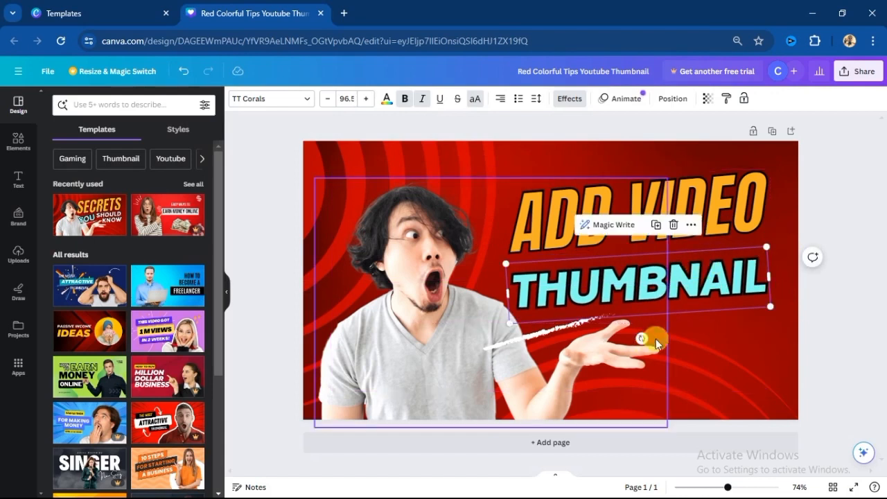
pyautogui.moveTo(640, 338)
pyautogui.mouseDown()
pyautogui.moveTo(666, 364)
pyautogui.moveTo(640, 338)
pyautogui.mouseUp()
pyautogui.moveTo(635, 297); pyautogui.dragTo(638, 292)
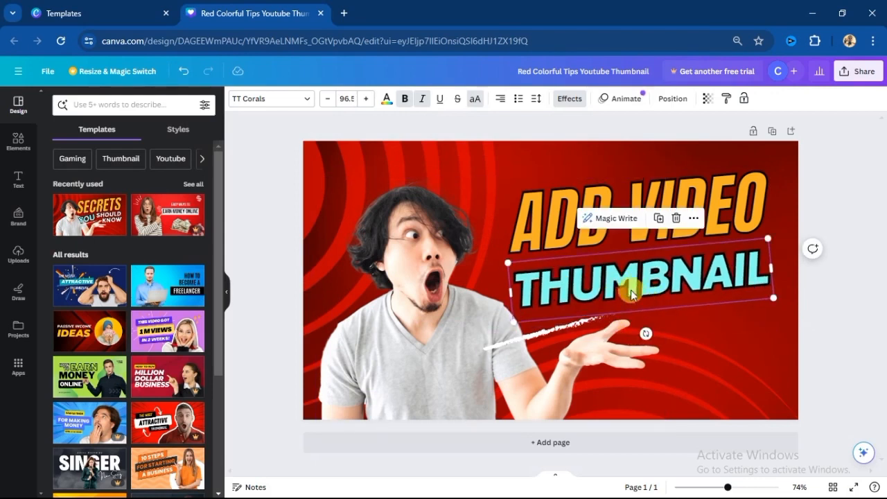
# - Try recolouring the thumbnail background with black, blue #0955ff and a black-to-blue gradient
pyautogui.click(376, 248)
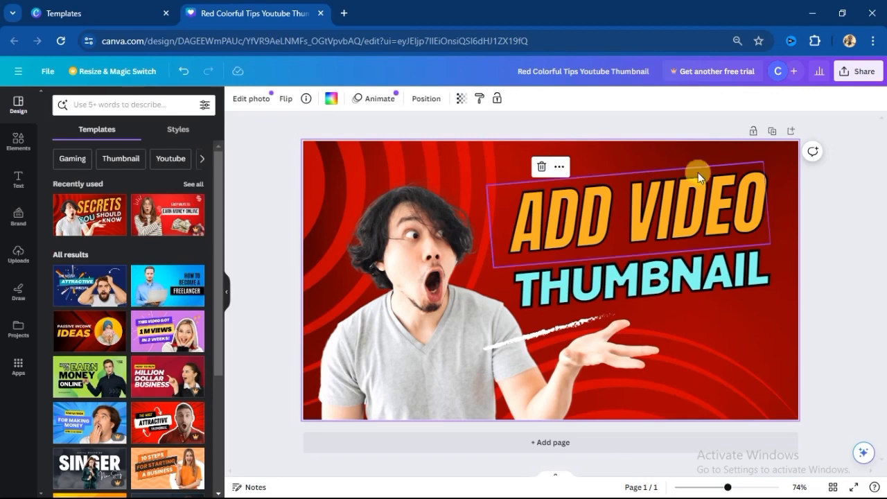
pyautogui.click(330, 101)
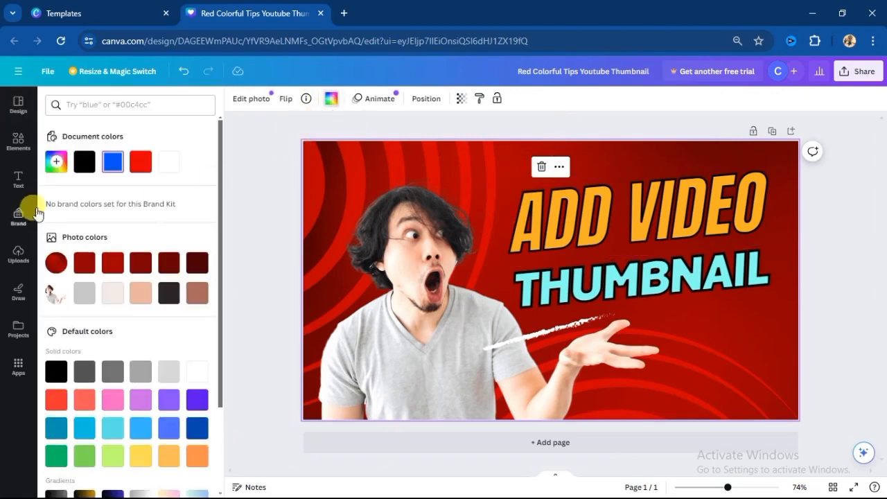
pyautogui.click(85, 165)
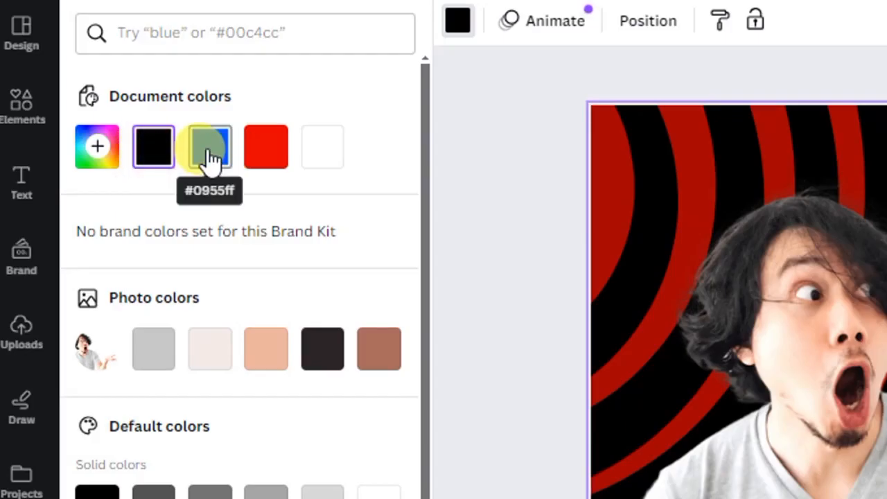
pyautogui.click(210, 149)
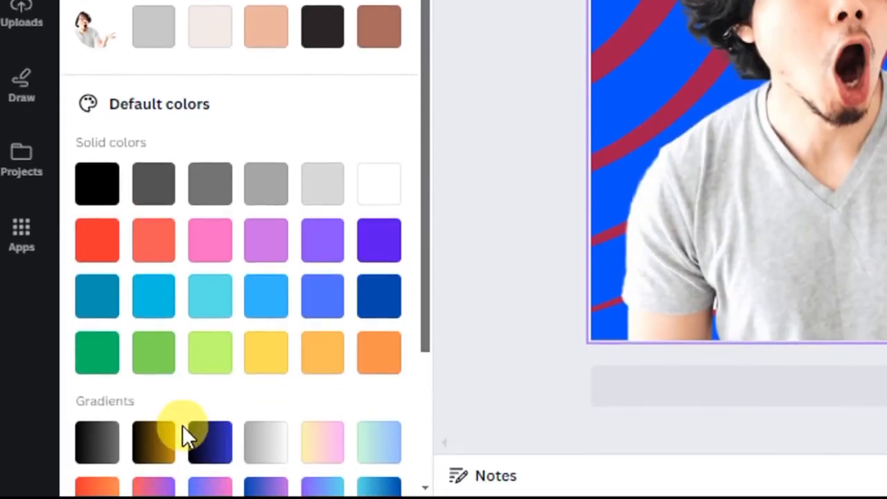
pyautogui.click(209, 447)
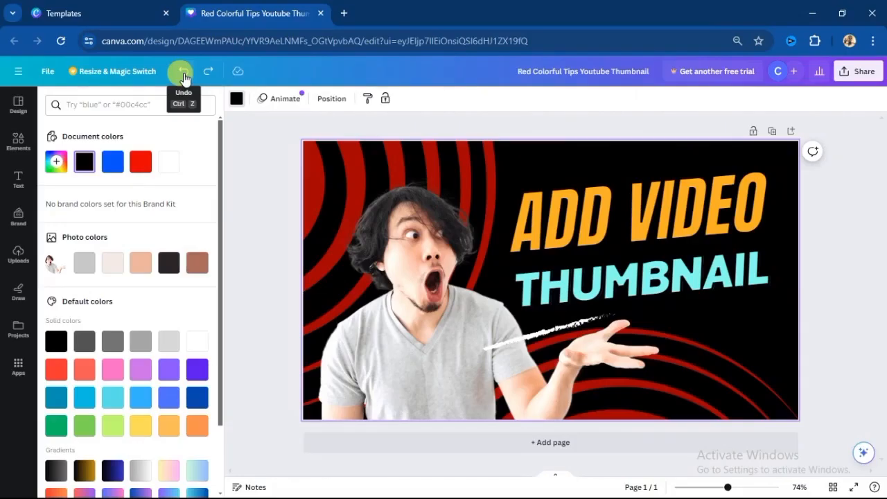
# - Undo the background colour changes
pyautogui.click(305, 97)
pyautogui.click(305, 97)
pyautogui.click(184, 72)
pyautogui.click(184, 72)
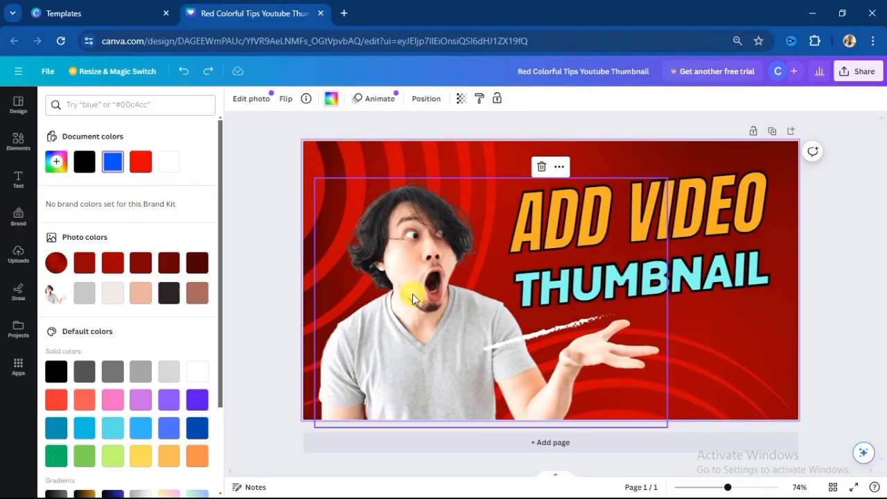
# - Delete the photo of the shocked man in the grey T-shirt from the thumbnail
pyautogui.click(381, 301)
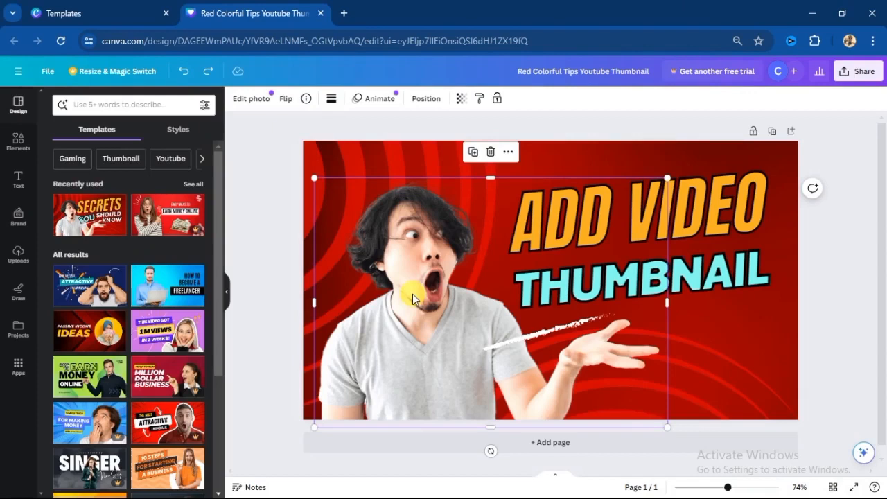
pyautogui.click(499, 154)
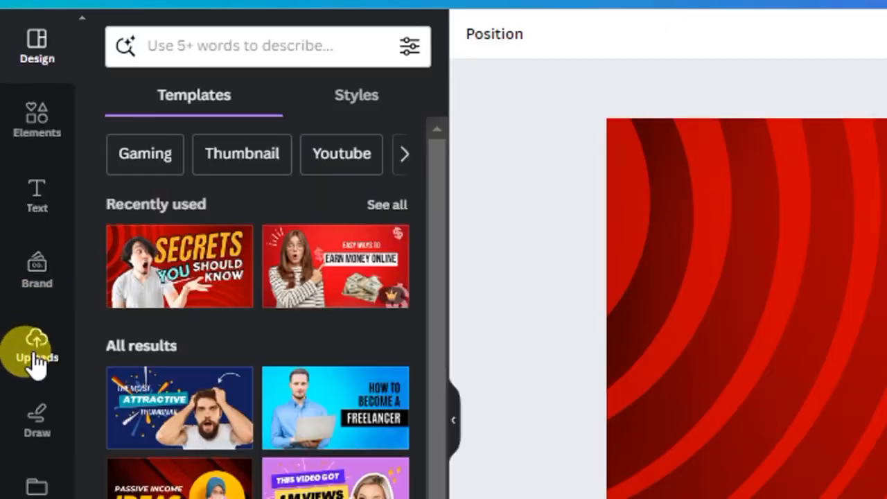
# - Upload the image "png 5" from the POPKA > Creatives folder and add it to the thumbnail
pyautogui.click(34, 360)
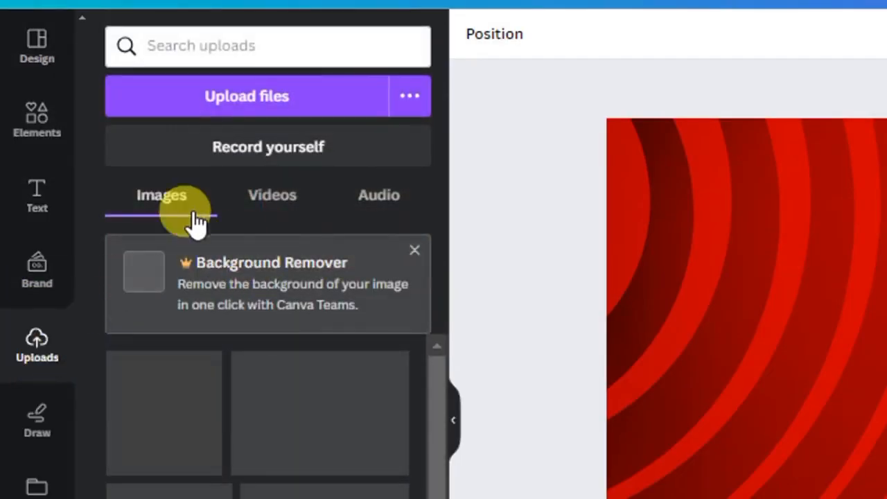
pyautogui.click(248, 100)
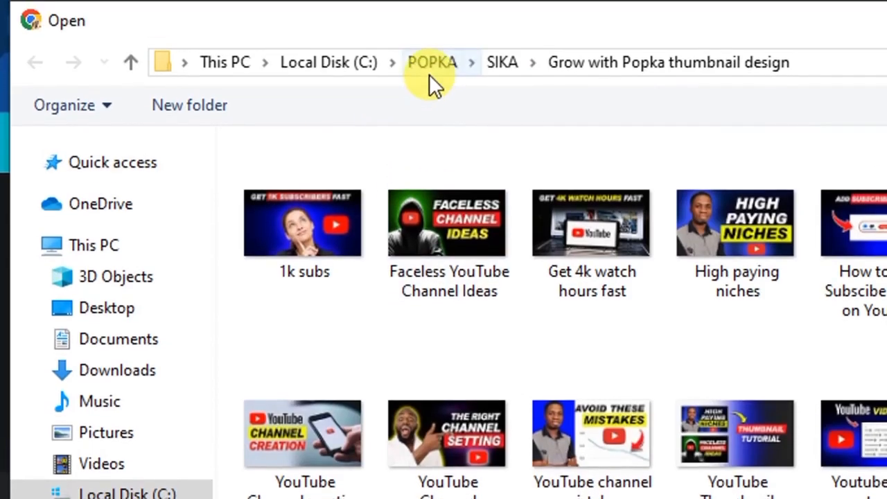
pyautogui.click(430, 41)
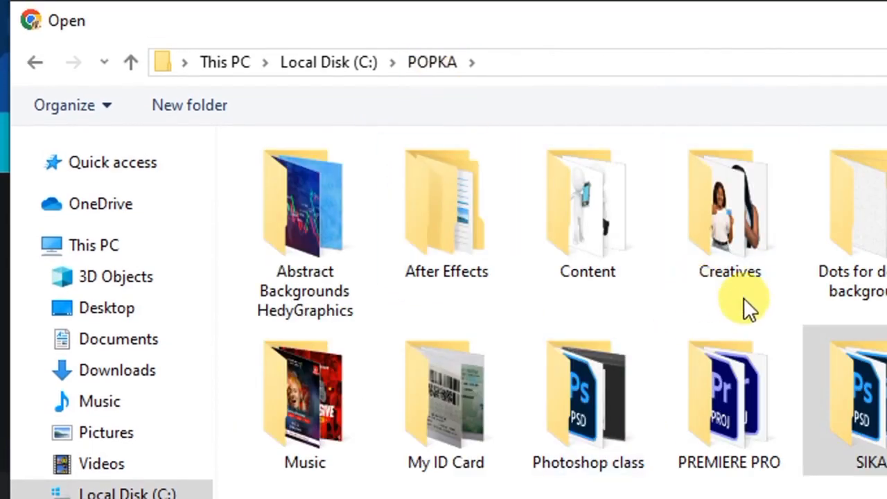
pyautogui.doubleClick(703, 267)
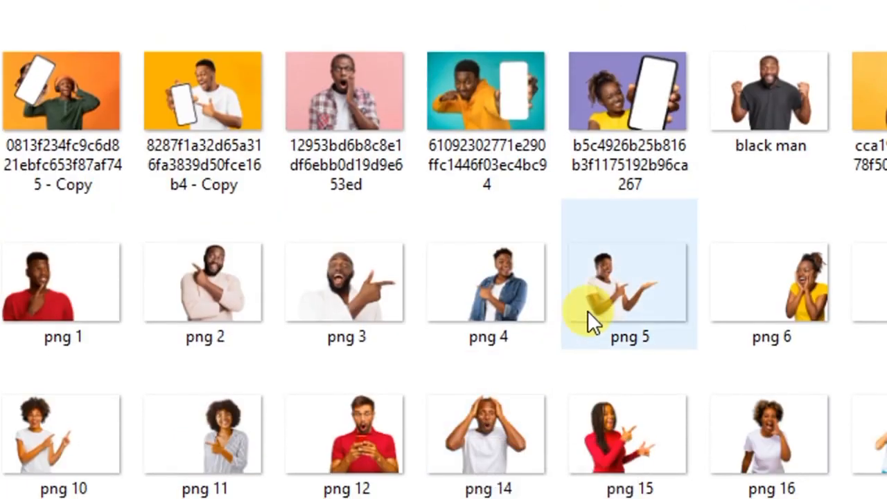
pyautogui.click(613, 300)
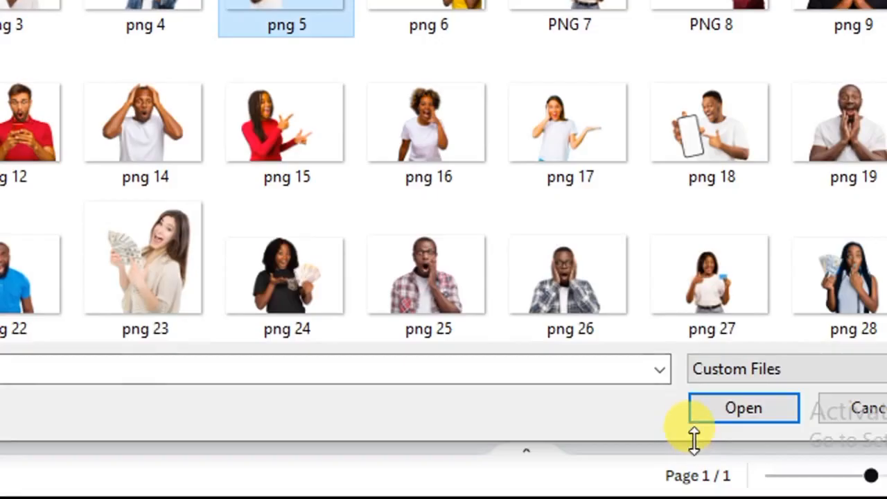
pyautogui.click(717, 416)
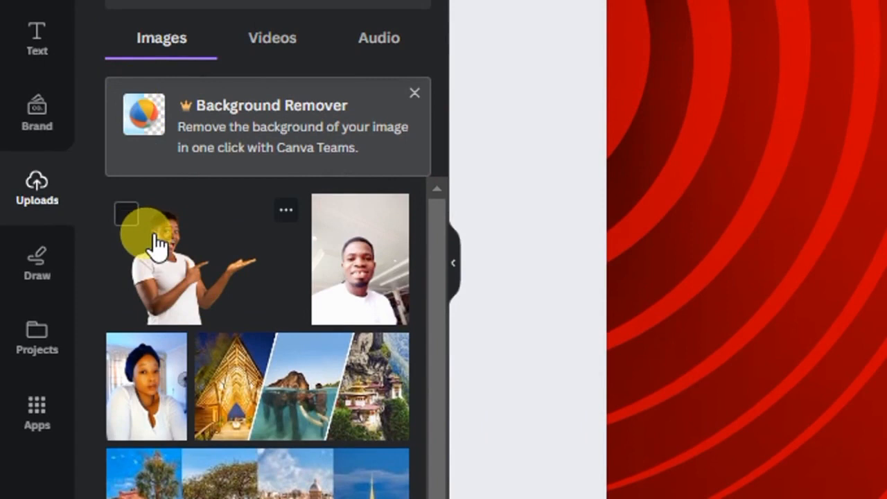
pyautogui.click(177, 281)
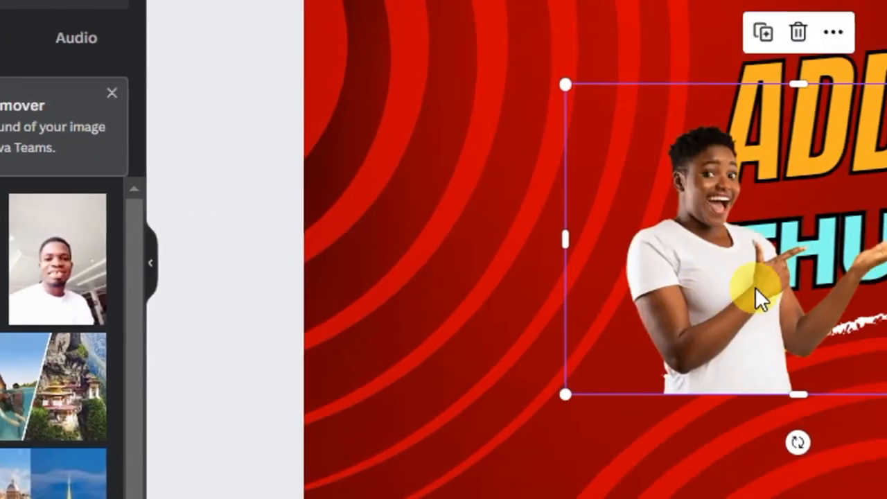
# - Enlarge the pointing person cutout and place it on the left side of the thumbnail, with the open hand just below THUMBNAIL
pyautogui.moveTo(373, 279); pyautogui.dragTo(208, 333)
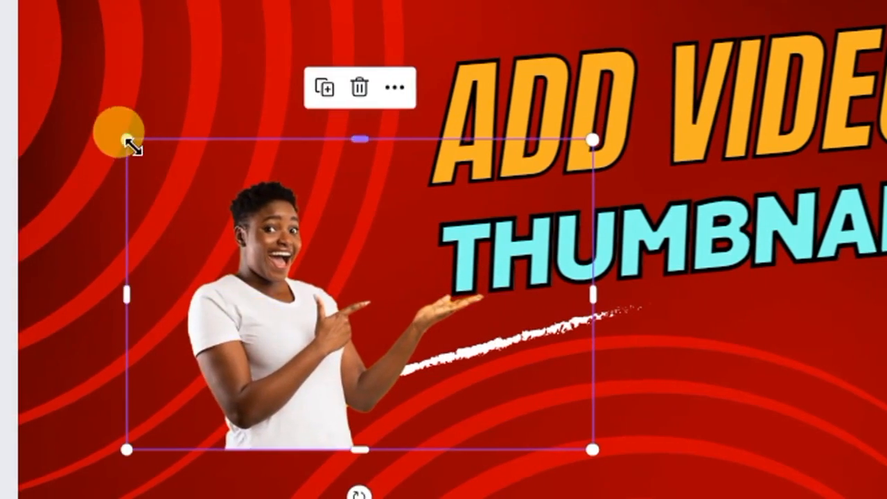
pyautogui.moveTo(102, 140); pyautogui.dragTo(33, 50)
pyautogui.moveTo(132, 73); pyautogui.dragTo(128, 74)
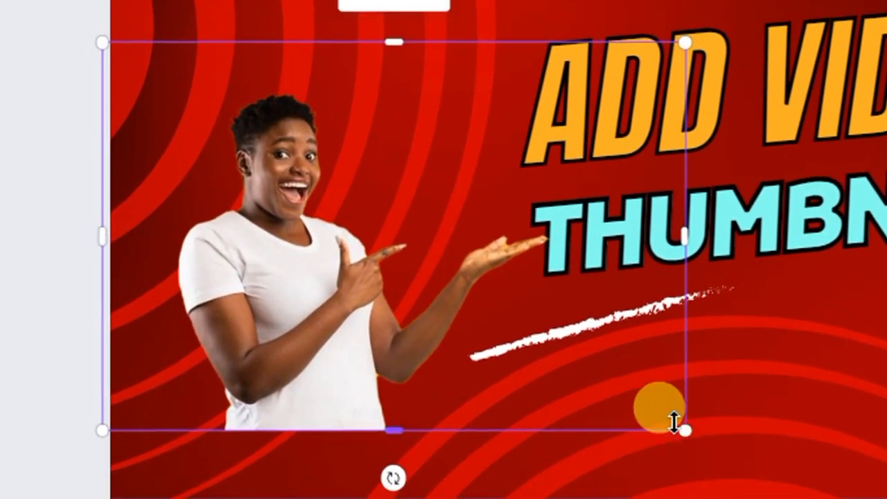
pyautogui.moveTo(679, 425); pyautogui.dragTo(728, 461)
pyautogui.moveTo(732, 423); pyautogui.dragTo(756, 423)
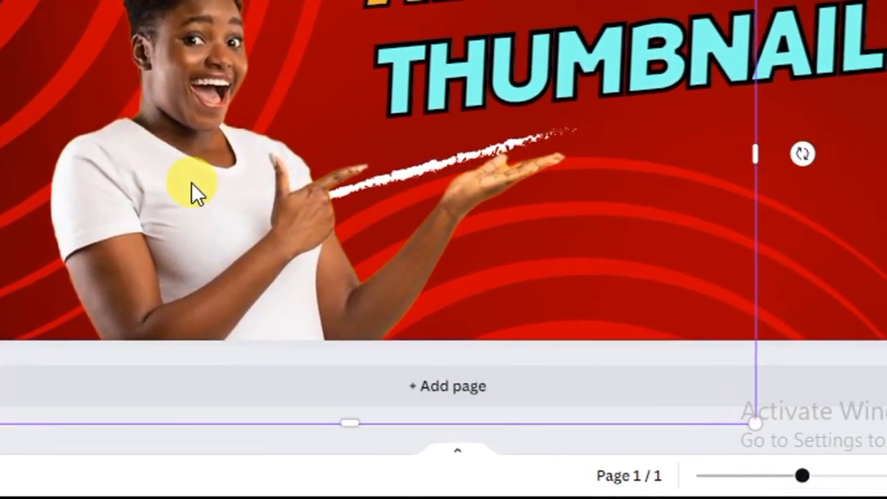
pyautogui.moveTo(188, 192); pyautogui.dragTo(174, 155)
pyautogui.moveTo(142, 123); pyautogui.dragTo(142, 219)
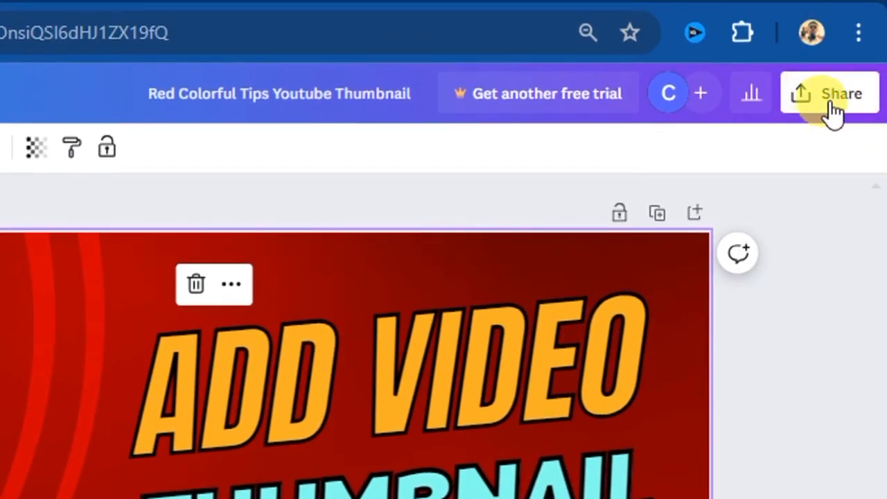
# - Download the finished thumbnail as a JPG file
pyautogui.click(832, 107)
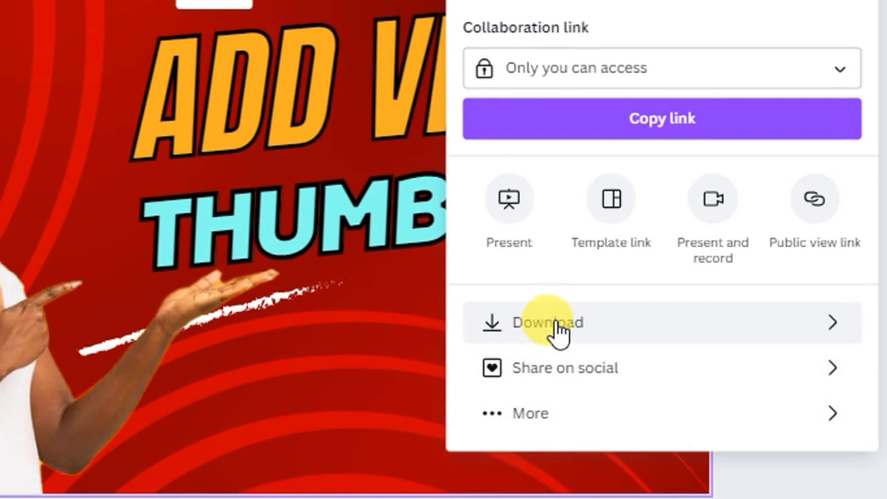
pyautogui.click(558, 322)
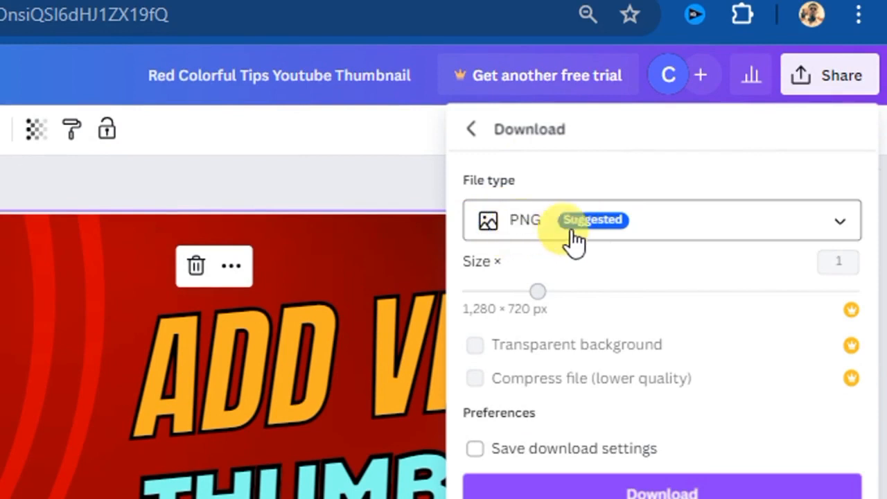
pyautogui.click(770, 233)
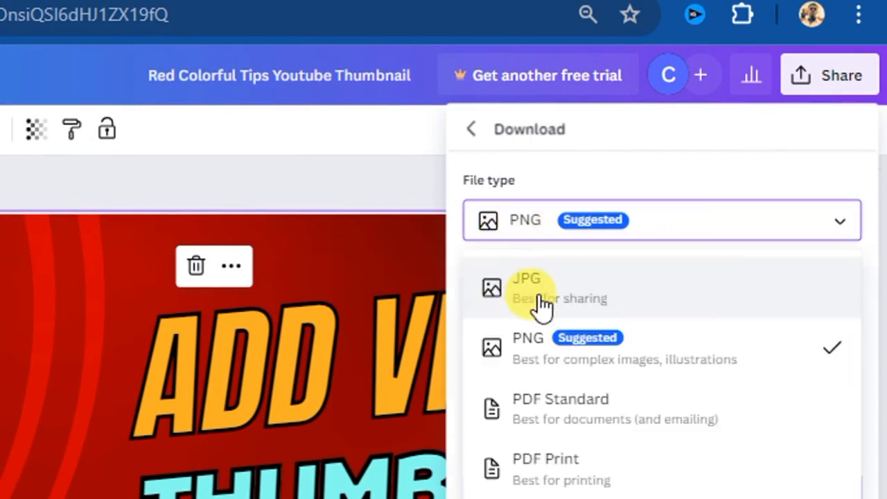
pyautogui.click(545, 292)
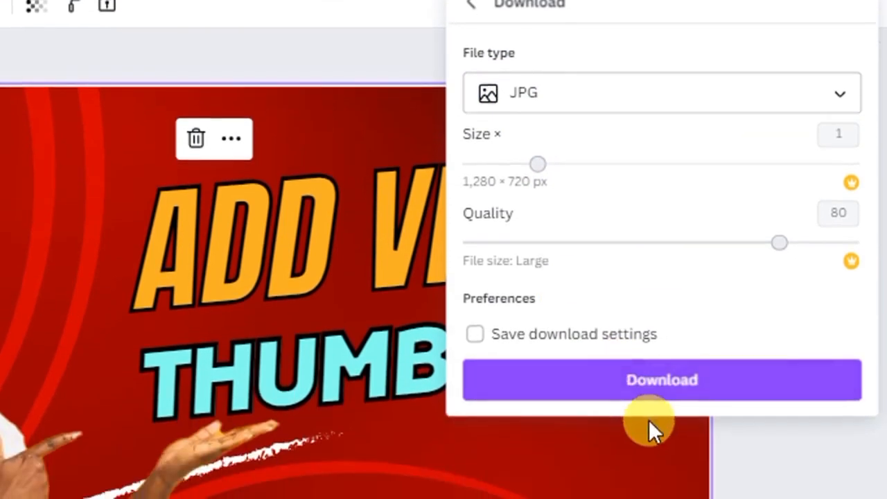
pyautogui.click(654, 390)
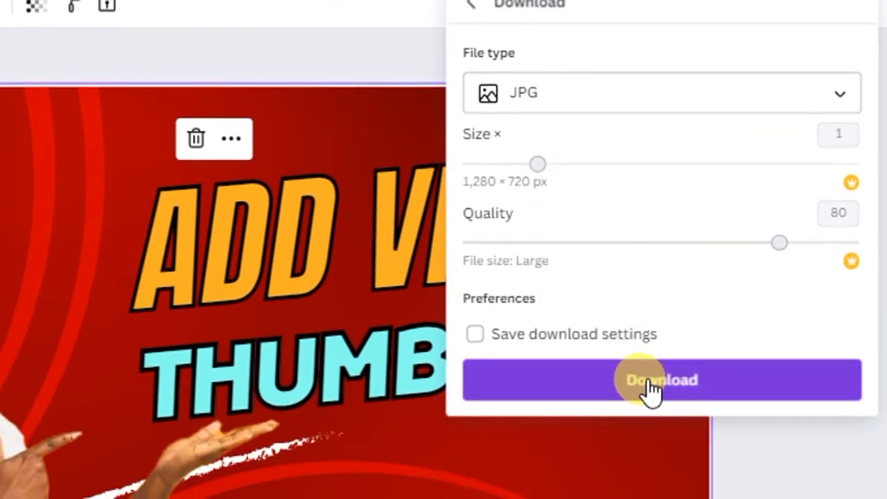
pyautogui.click(651, 390)
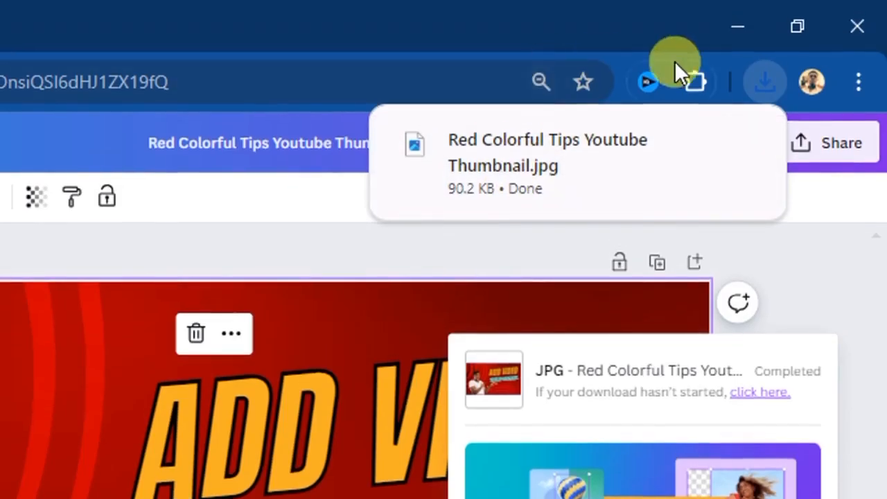
# - Minimize the browser, switch to File Explorer and open the Downloads folder
pyautogui.click(730, 31)
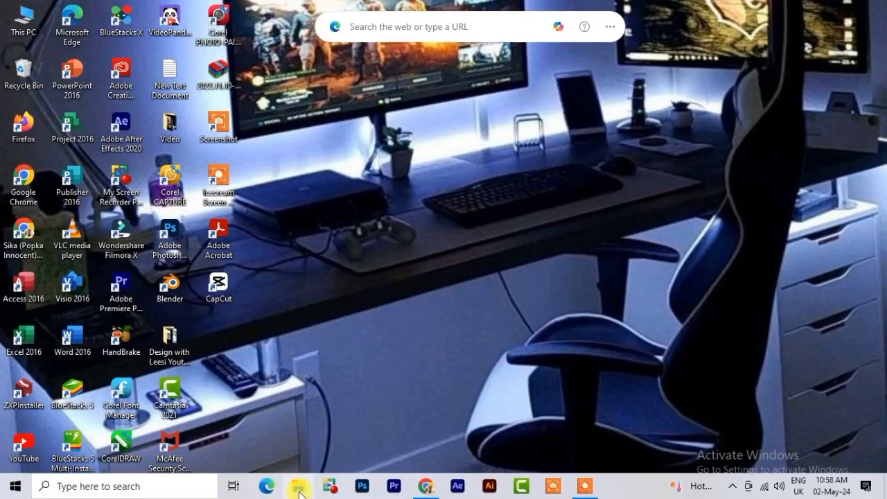
pyautogui.click(299, 487)
pyautogui.click(115, 316)
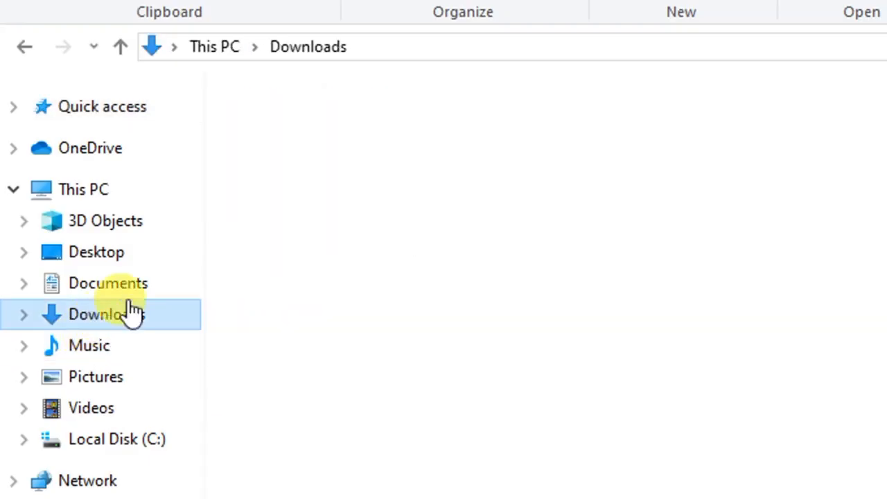